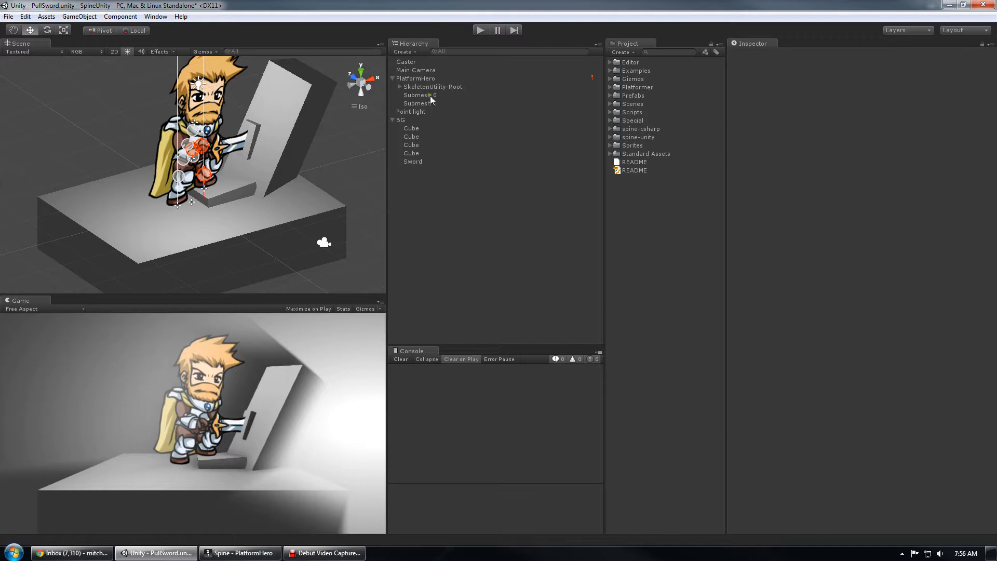
# - Inspect the components of Submesh 0, PlatformHero and the Sword sprite, framing the sword in the scene
pyautogui.click(425, 96)
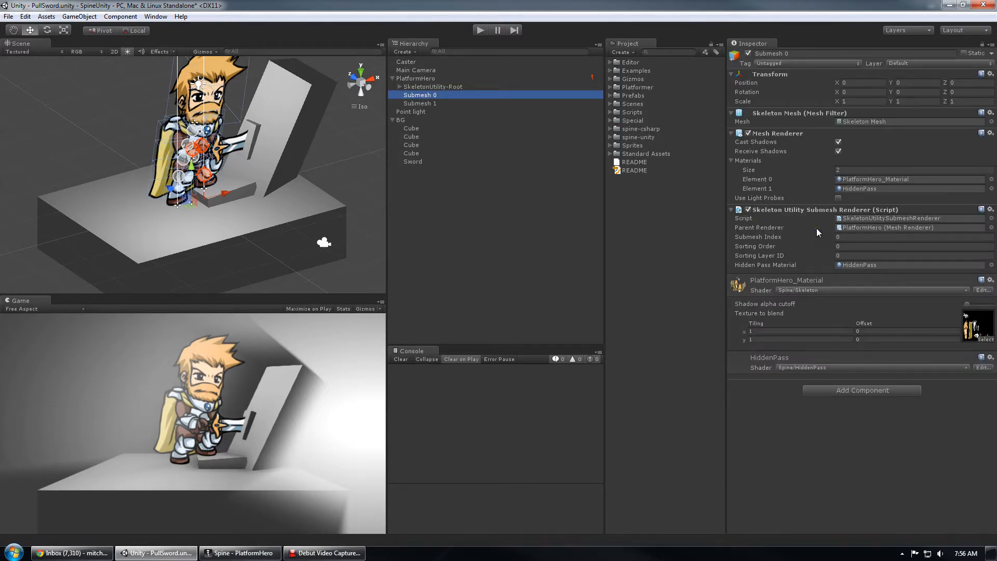
pyautogui.click(426, 78)
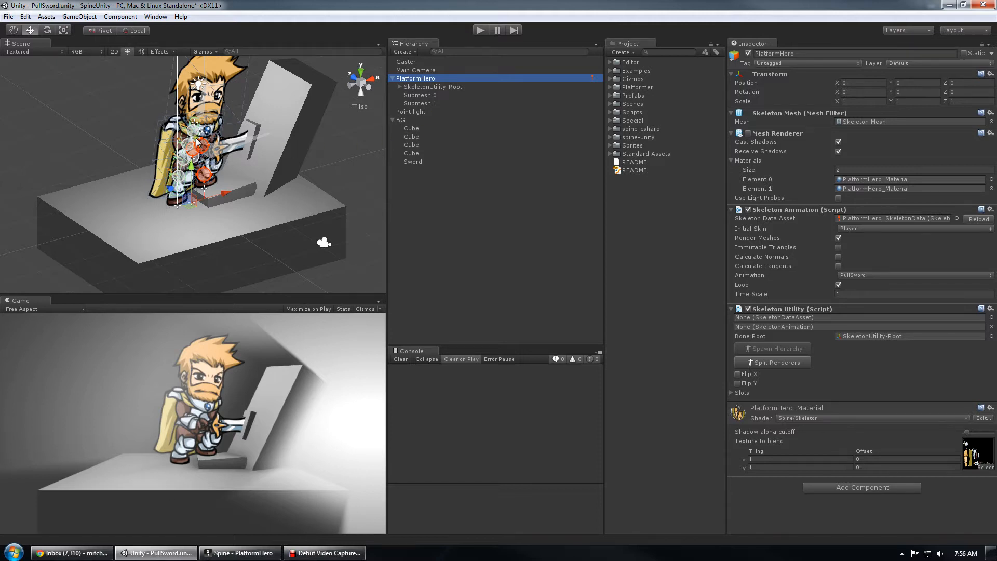
pyautogui.click(410, 162)
pyautogui.scroll(5, 248, 154)
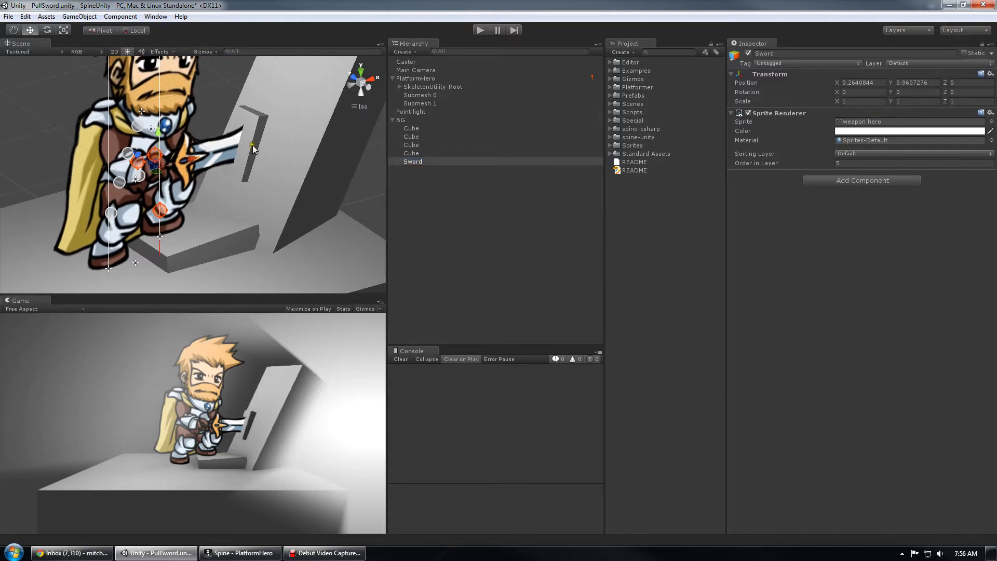
pyautogui.press('f')
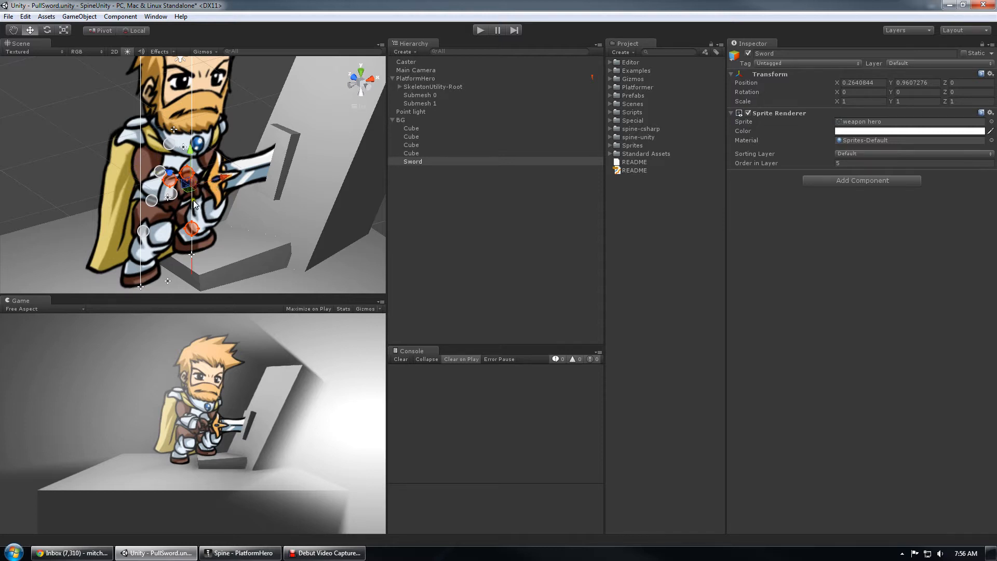
pyautogui.scroll(-4, 188, 180)
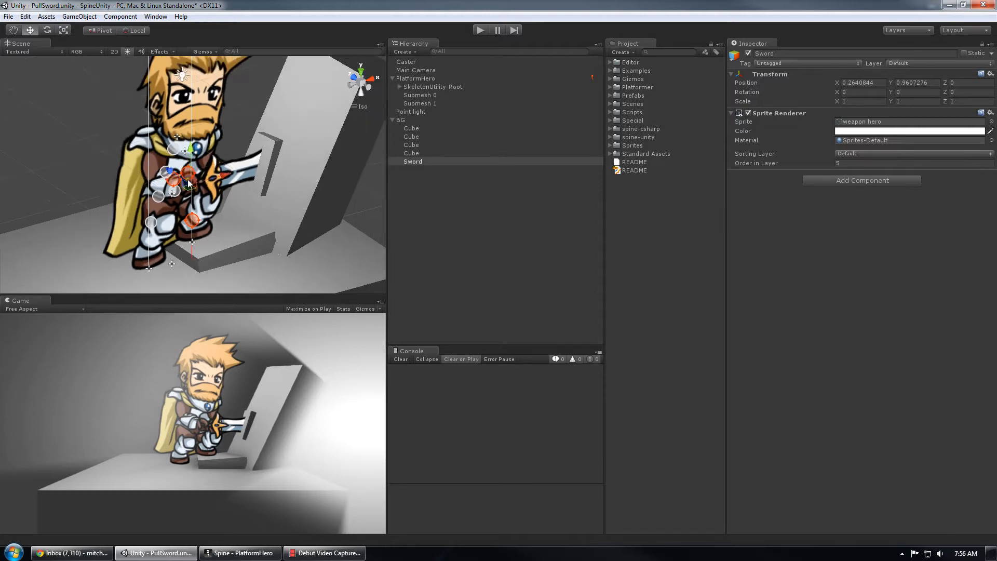
# - Compare the material slots and sorting orders of Submesh 0 and Submesh 1, and check the parent PlatformHero's renderer
pyautogui.click(432, 98)
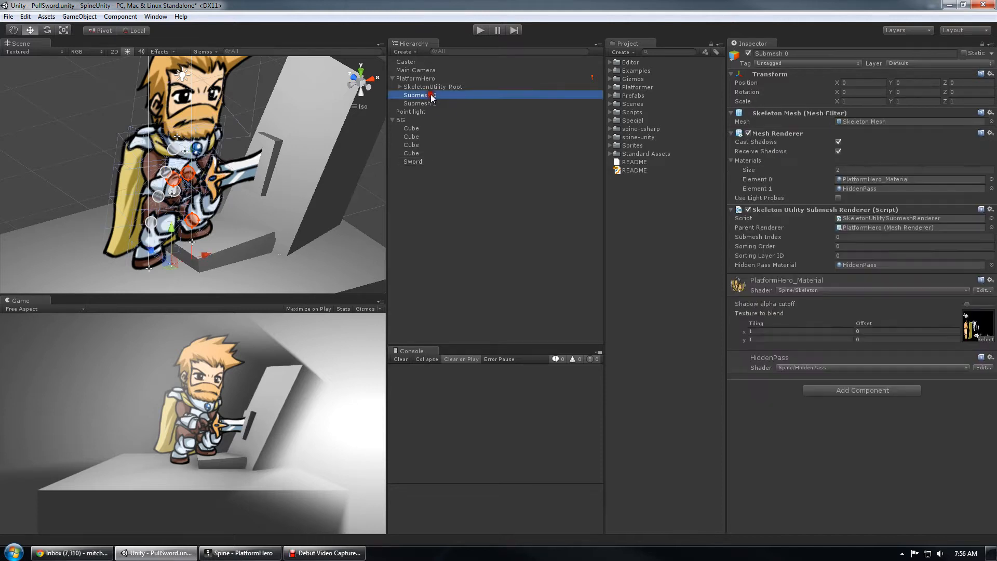
pyautogui.click(433, 104)
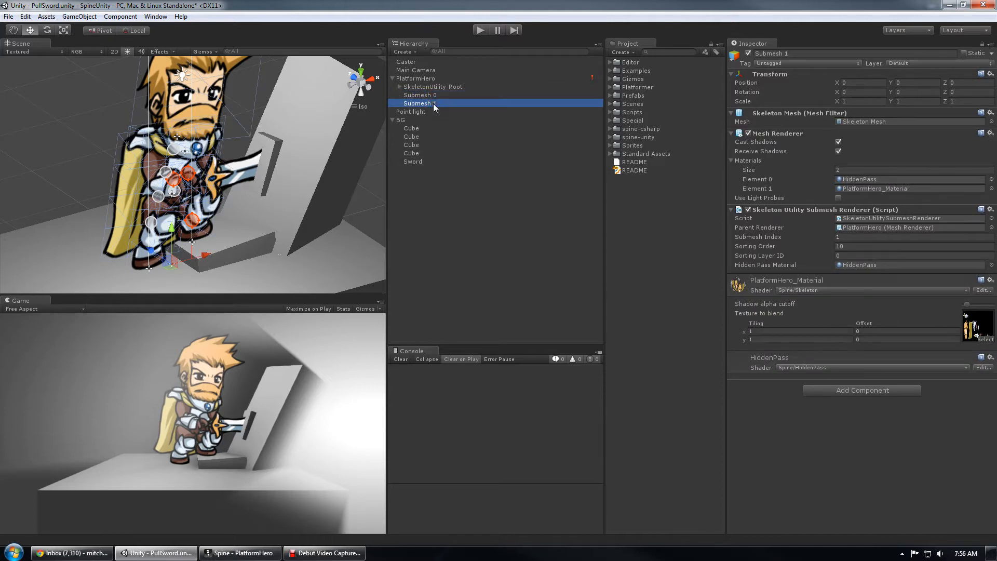
pyautogui.click(427, 95)
pyautogui.click(432, 102)
pyautogui.click(420, 78)
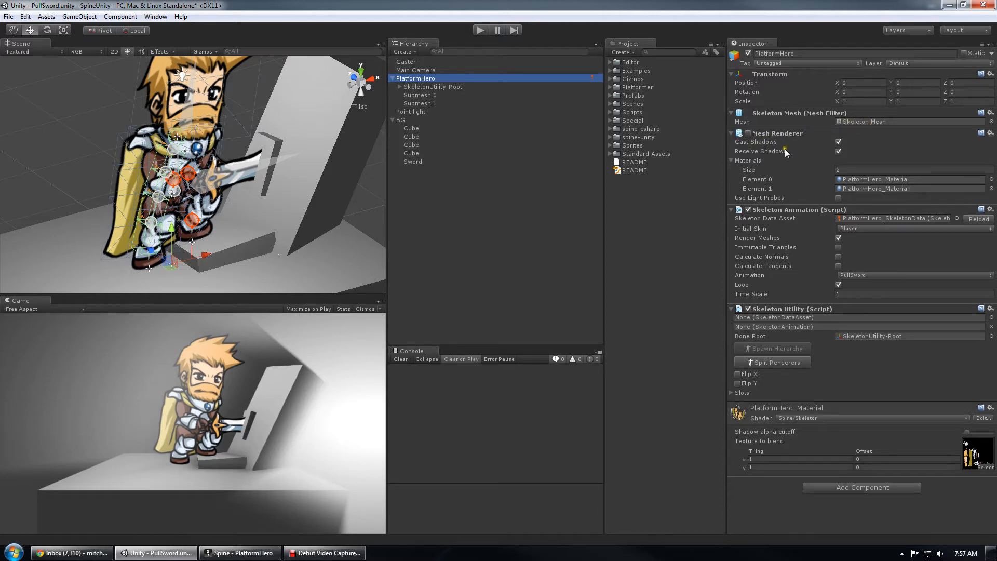
pyautogui.click(405, 95)
pyautogui.click(433, 104)
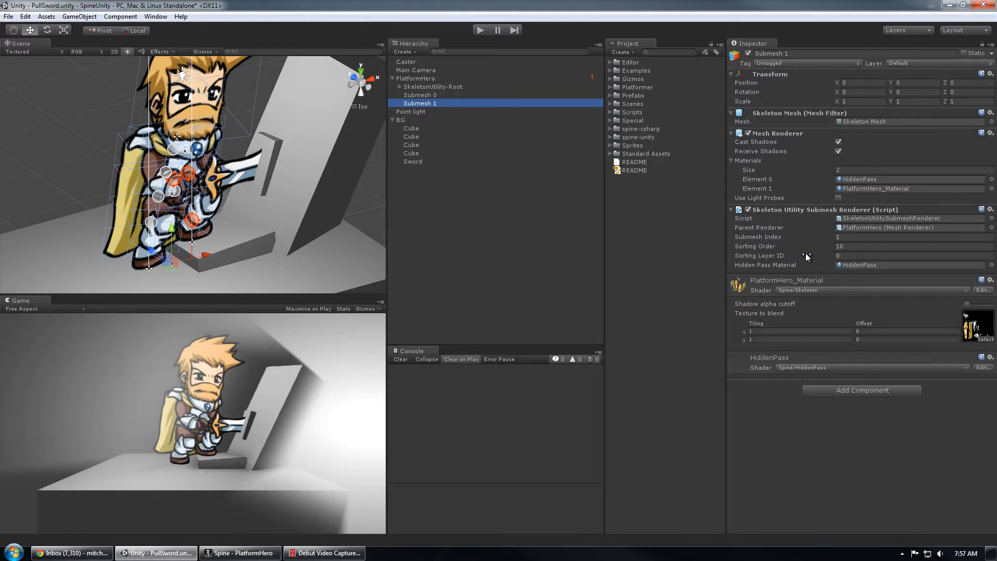
pyautogui.click(433, 95)
pyautogui.click(433, 103)
pyautogui.click(435, 95)
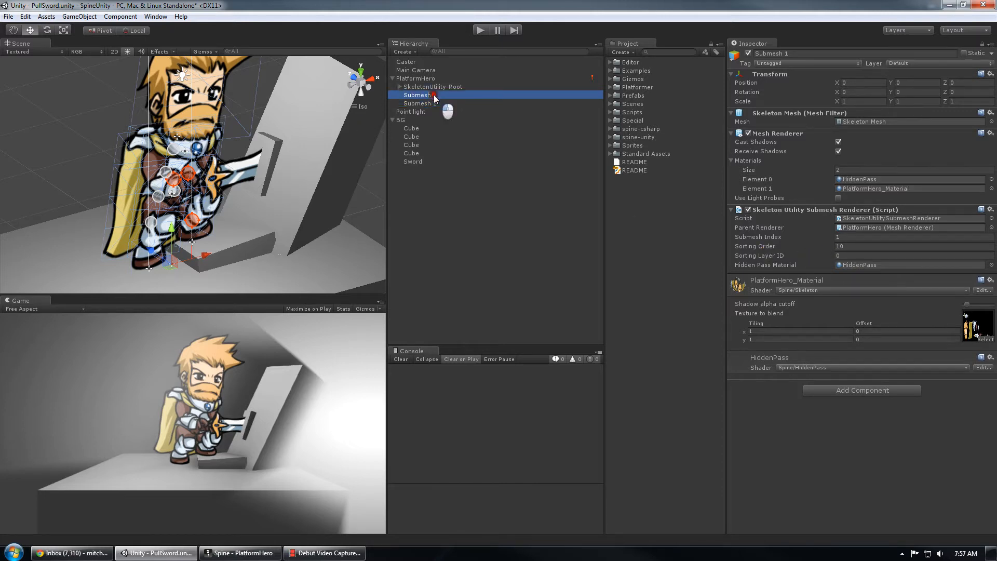
pyautogui.click(438, 101)
pyautogui.click(438, 95)
# - Reposition the Sword sprite to about X 0.298, Y 1.002 so that it sits at the hero's hands
pyautogui.click(416, 161)
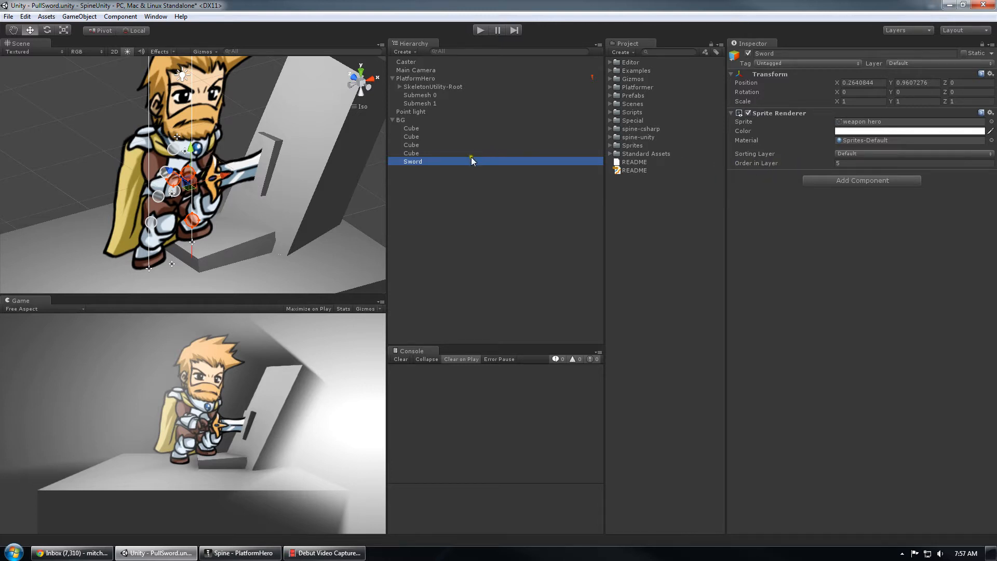
pyautogui.keyDown('alt'); pyautogui.moveTo(288, 156); pyautogui.dragTo(319, 150); pyautogui.keyUp('alt')
pyautogui.click(369, 89)
pyautogui.scroll(10, 178, 176)
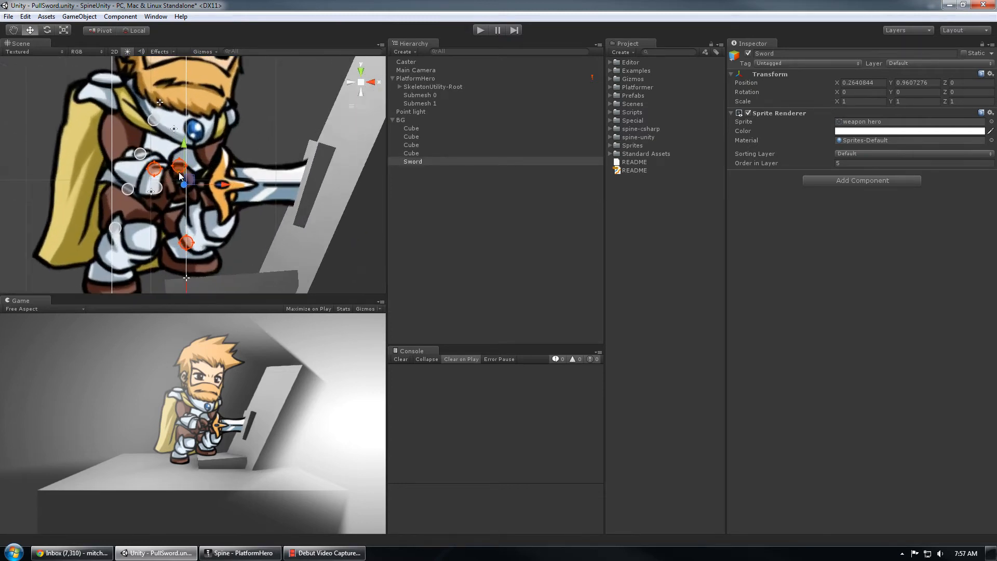
pyautogui.moveTo(183, 193); pyautogui.dragTo(196, 173)
pyautogui.scroll(-10, 311, 196)
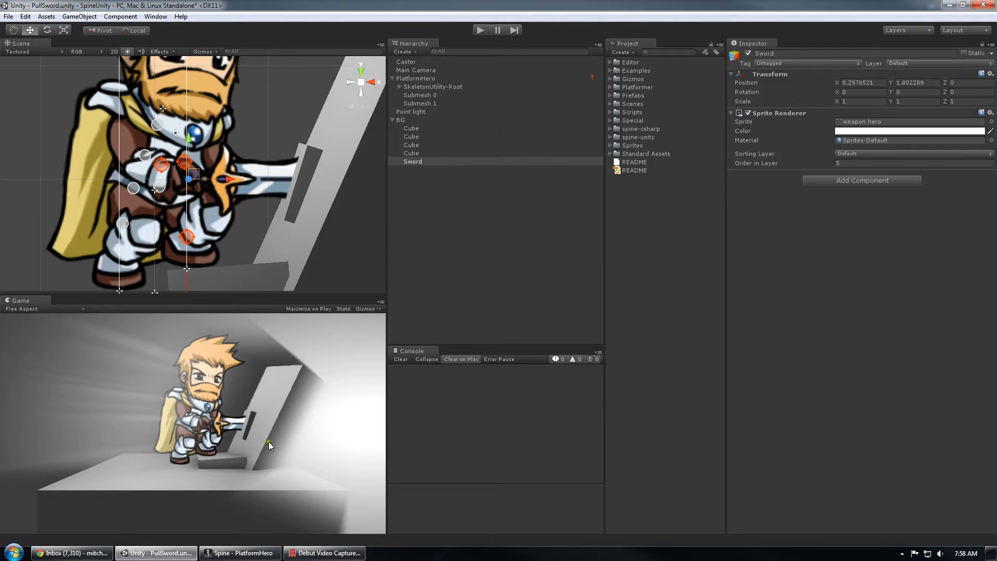
# - Switch to Spine and select the *fingers slot in the draw order to examine the separator's placement
pyautogui.click(234, 552)
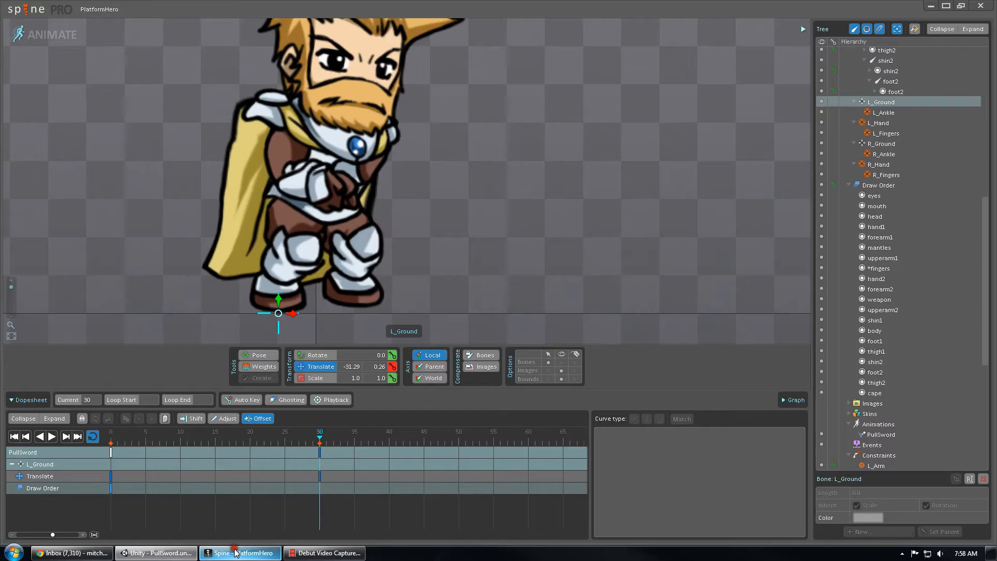
pyautogui.scroll(2, 433, 187)
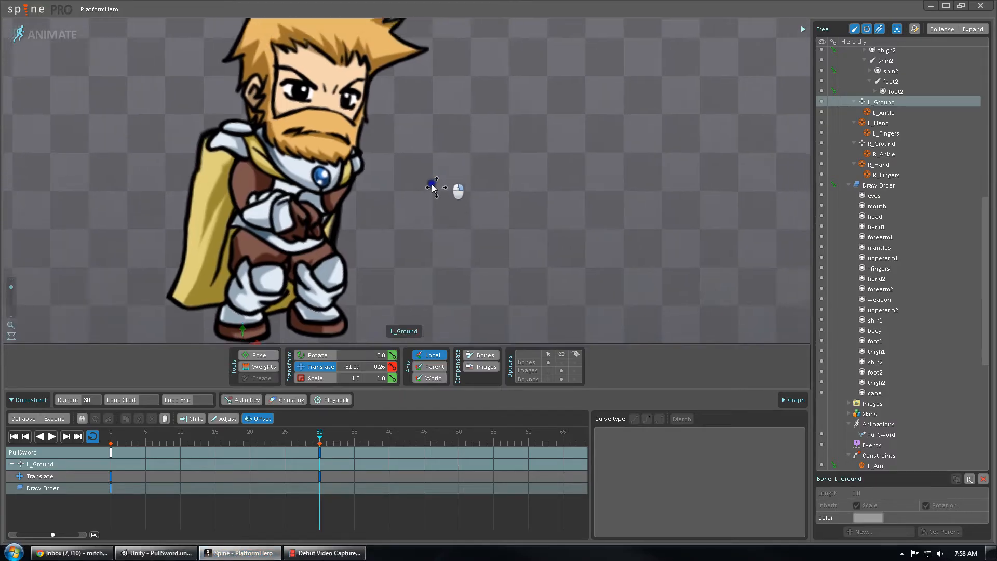
pyautogui.moveTo(433, 185); pyautogui.dragTo(376, 178, button='right')
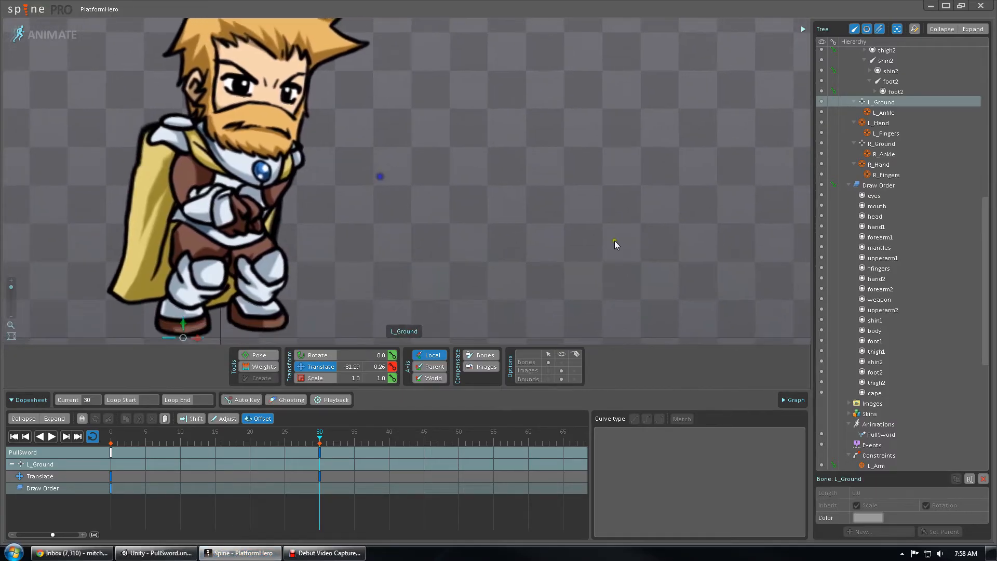
pyautogui.click(886, 269)
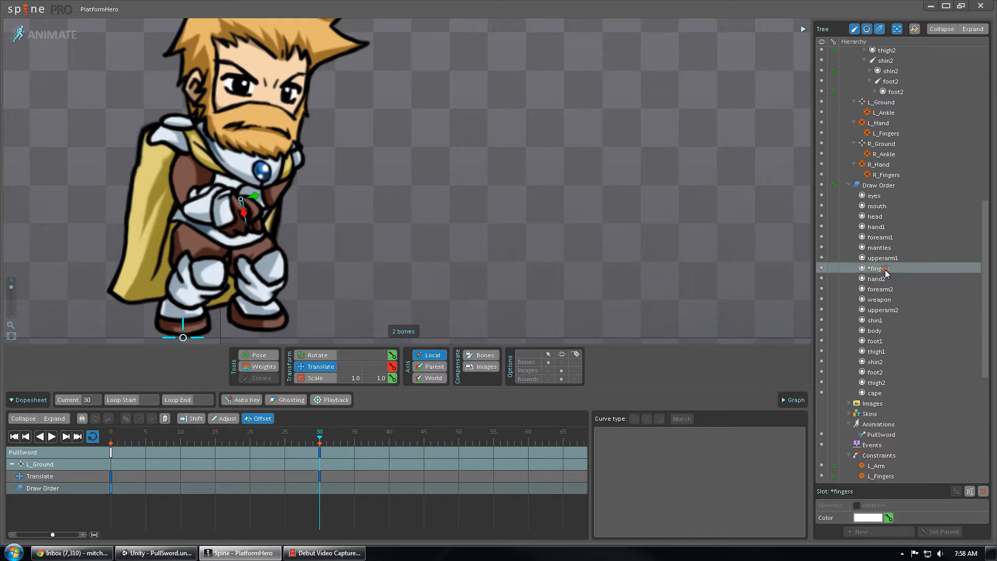
pyautogui.moveTo(885, 271)
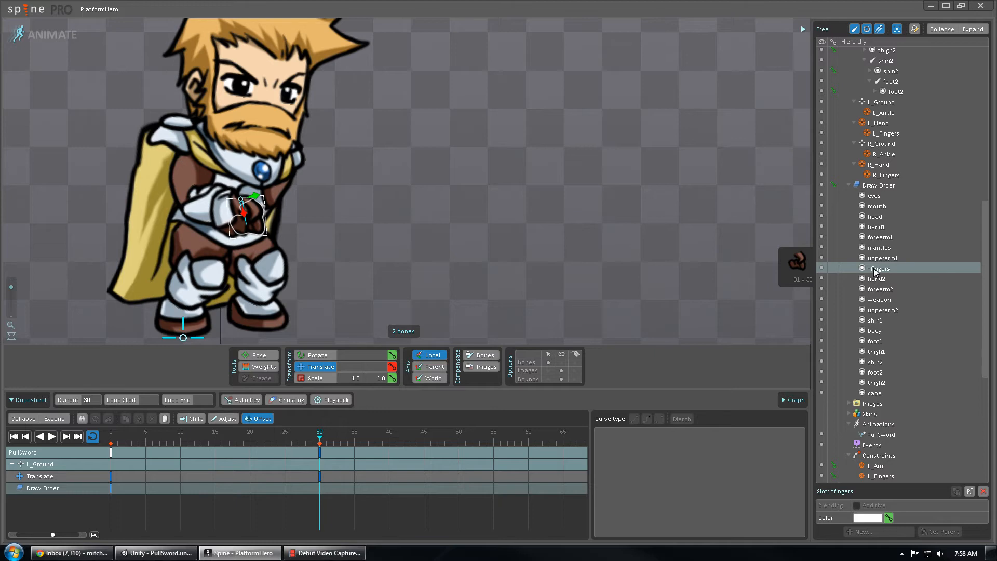
# - Return to Unity and select Submesh 1 to examine its submesh renderer settings
pyautogui.click(154, 552)
pyautogui.click(430, 103)
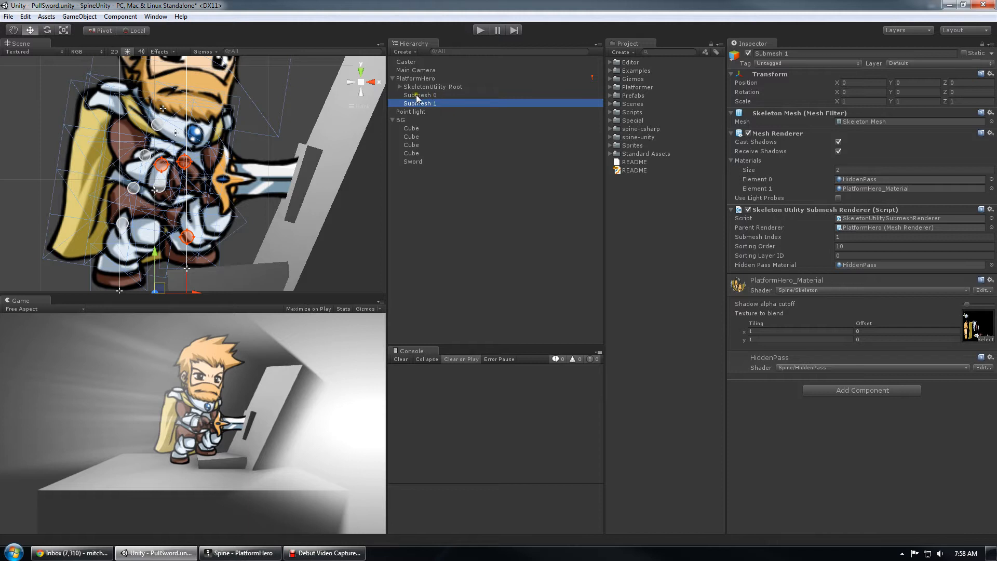
pyautogui.scroll(-5, 260, 174)
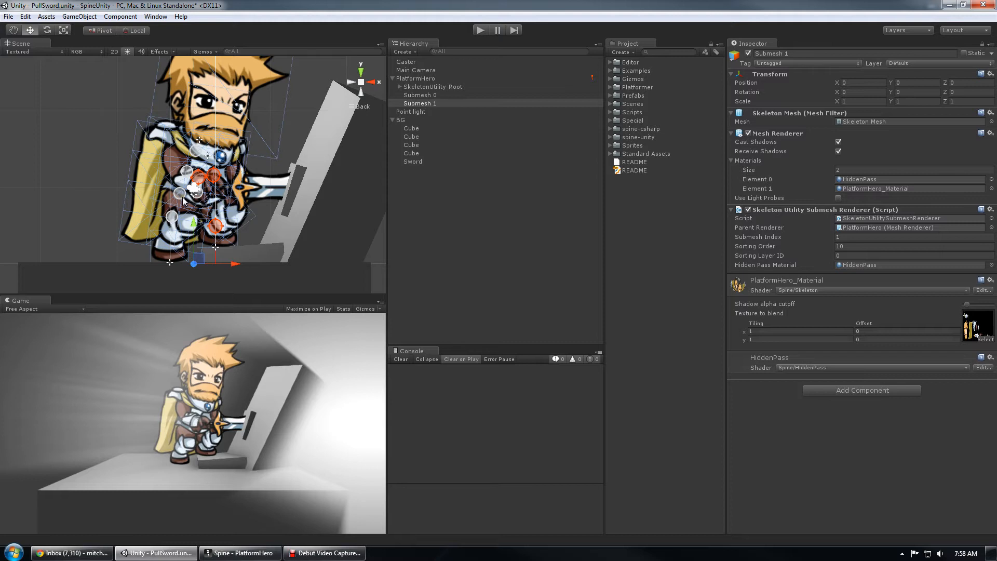
# - Select PlatformHero and examine its mesh around the hands and sword up close and from farther out
pyautogui.click(442, 191)
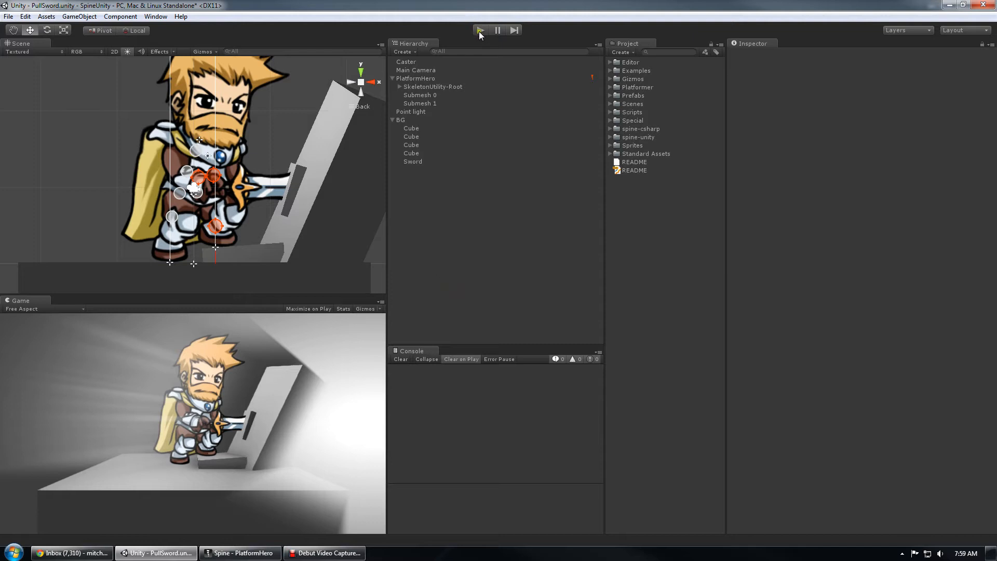
pyautogui.scroll(-8, 255, 186)
pyautogui.scroll(3, 255, 185)
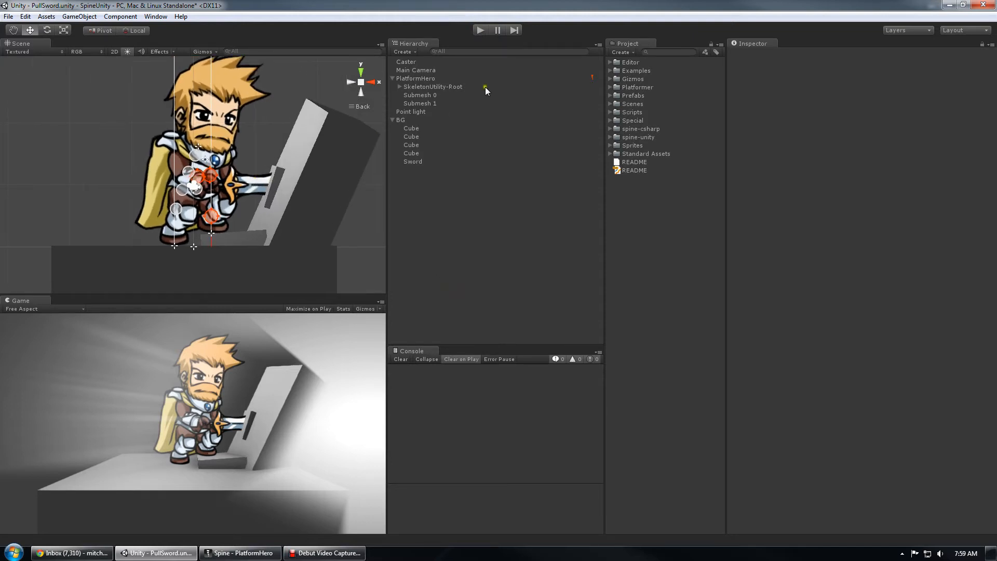
pyautogui.click(415, 78)
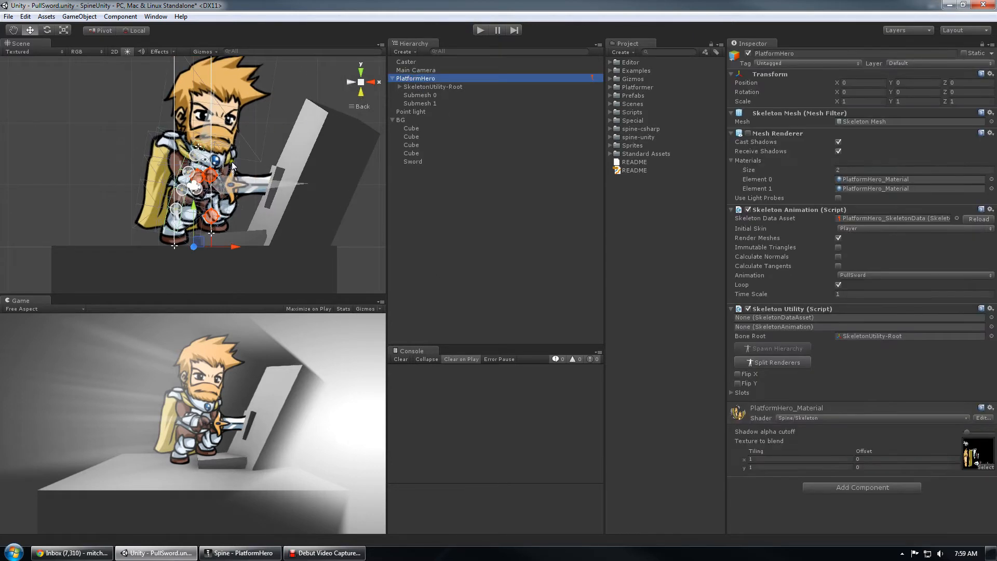
pyautogui.scroll(2, 201, 193)
pyautogui.scroll(1, 202, 194)
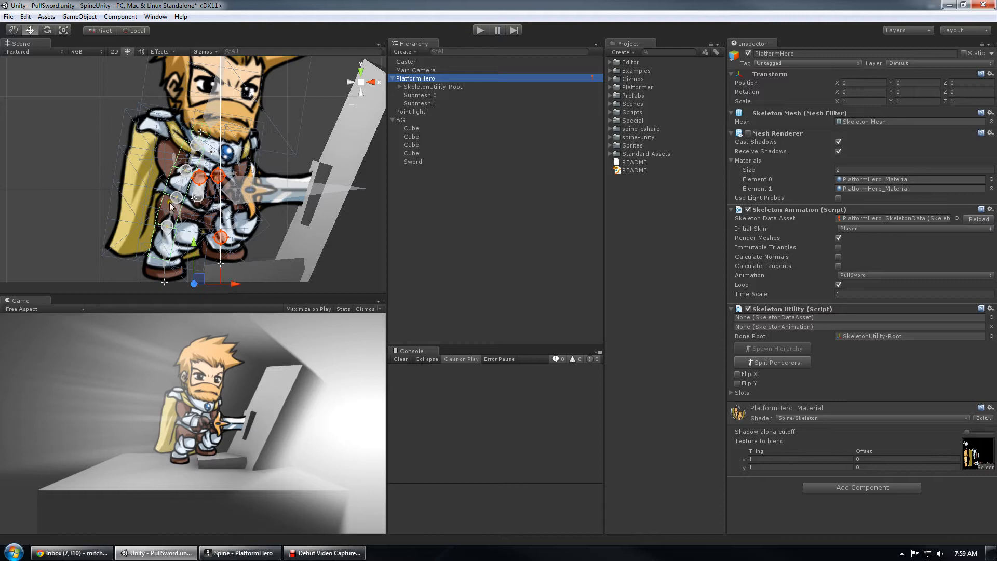
pyautogui.moveTo(156, 237); pyautogui.dragTo(176, 205, button='middle')
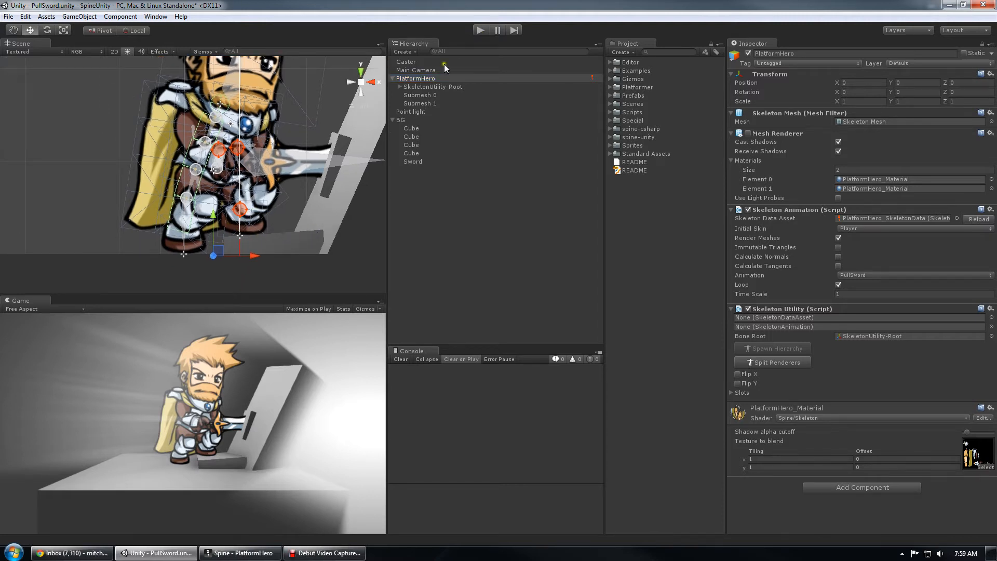
pyautogui.scroll(-6, 278, 168)
pyautogui.scroll(-4, 277, 167)
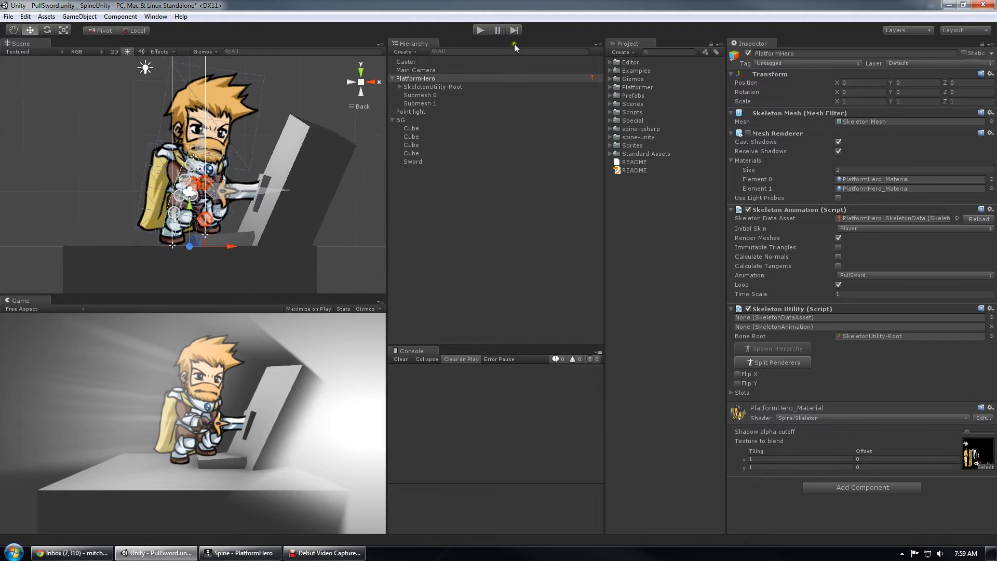
# - Run the scene in play mode and give the game input focus
pyautogui.click(480, 29)
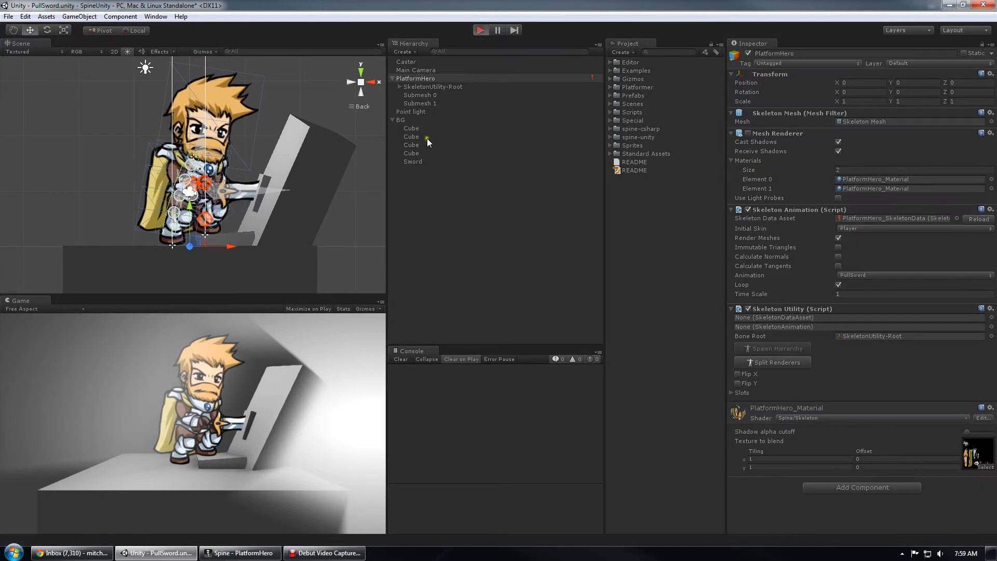
pyautogui.click(294, 417)
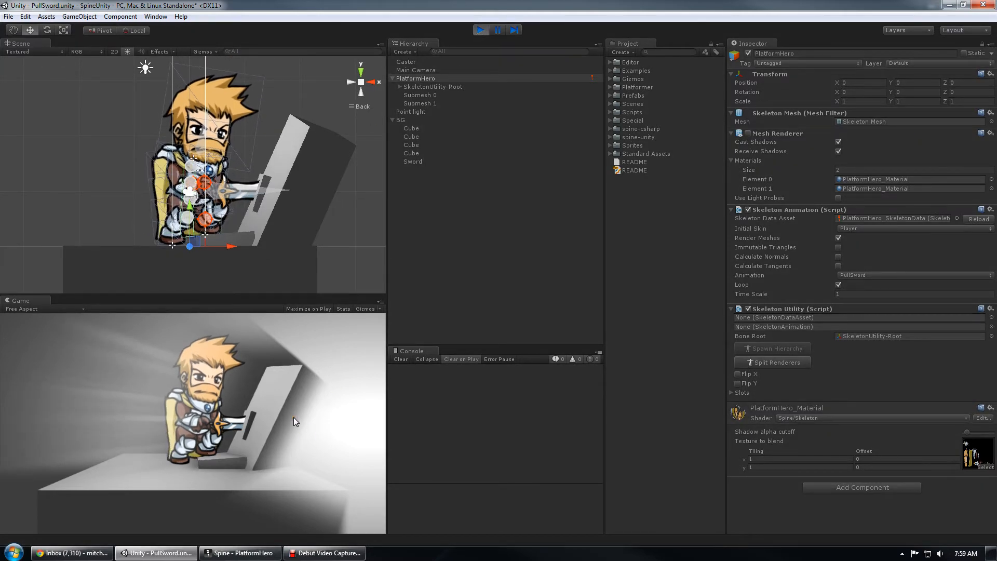
pyautogui.click(270, 403)
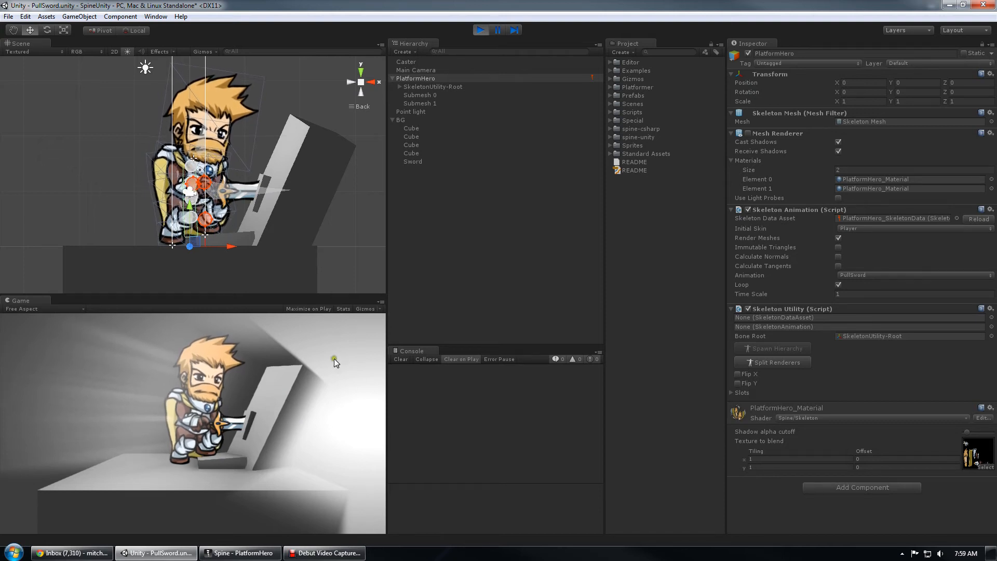
pyautogui.scroll(4, 242, 197)
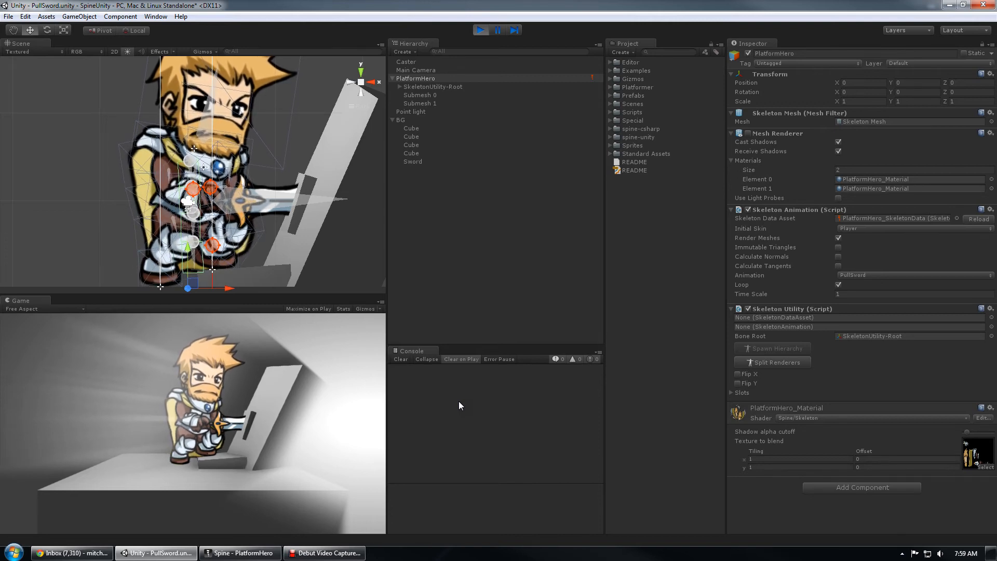
# - Expand the SkeletonUtility-Root bone hierarchy down to root and inspect the Hip [Override] bone's settings
pyautogui.click(399, 87)
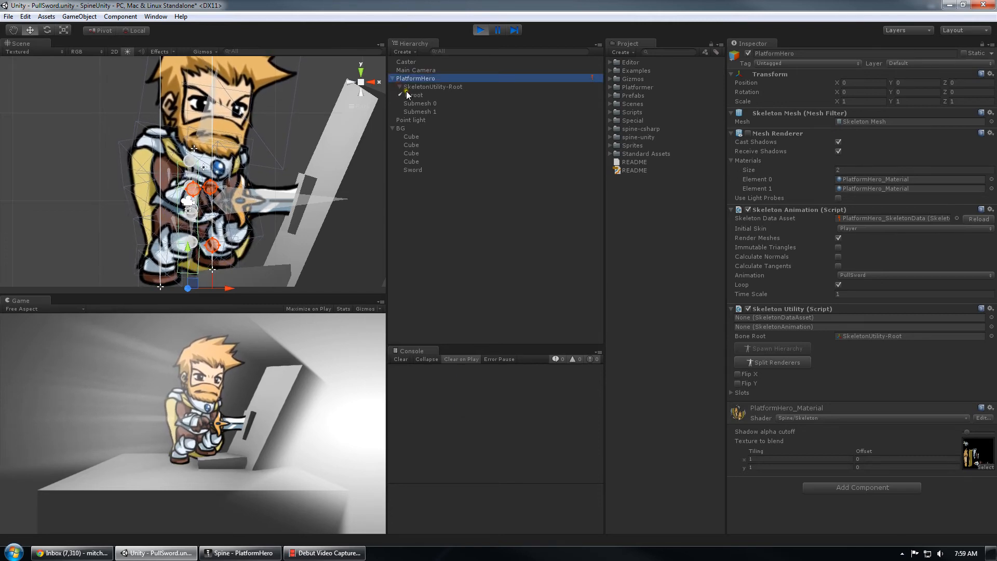
pyautogui.click(406, 95)
pyautogui.click(425, 111)
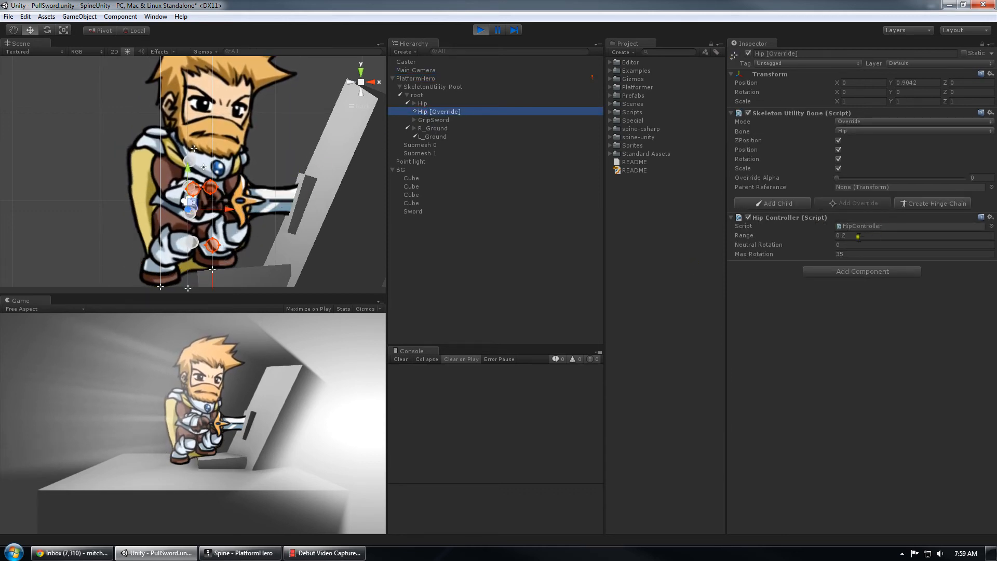
# - Test the hip controller in the running game by moving the hero's hip left and down
pyautogui.click(277, 423)
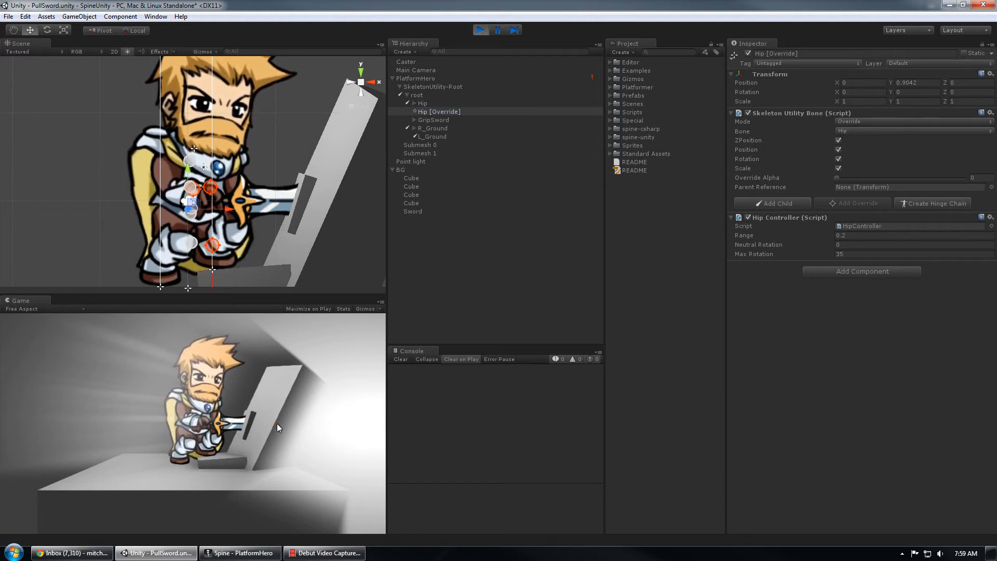
pyautogui.press('Left')
pyautogui.press('Down')
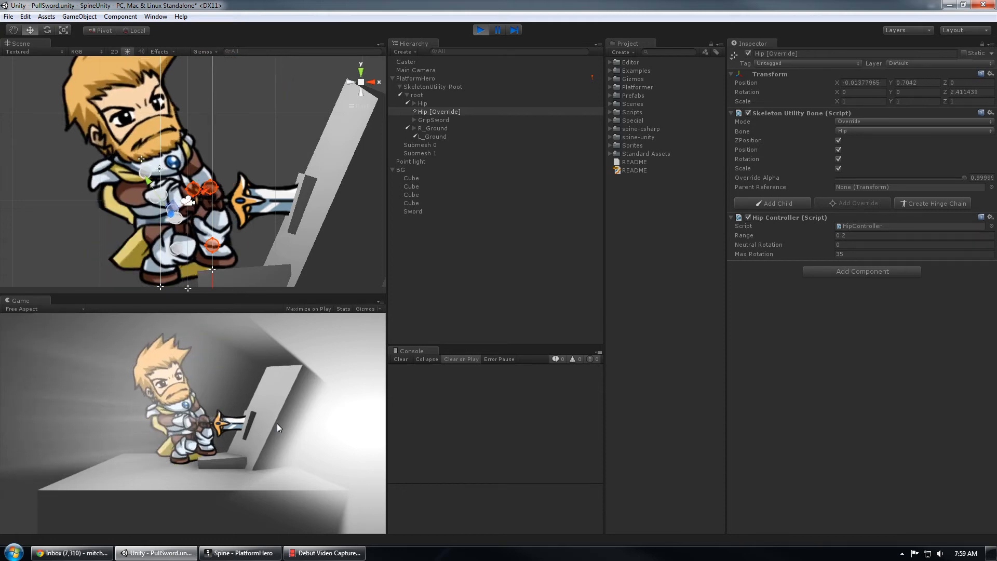
pyautogui.press('Left')
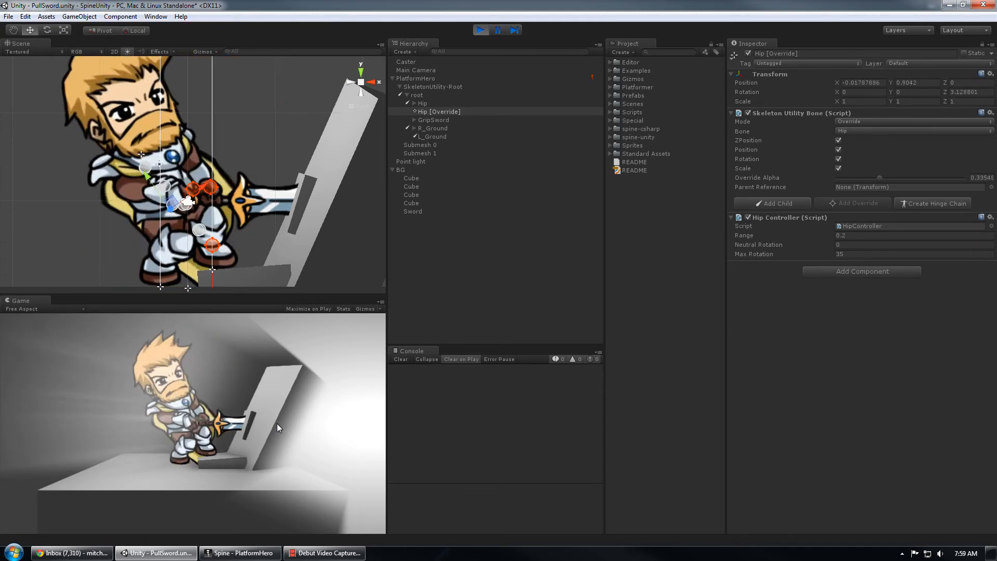
# - Exercise the hip override in the running game by moving the hero's hip up, down and repeatedly left
pyautogui.press('Up')
pyautogui.press('Down')
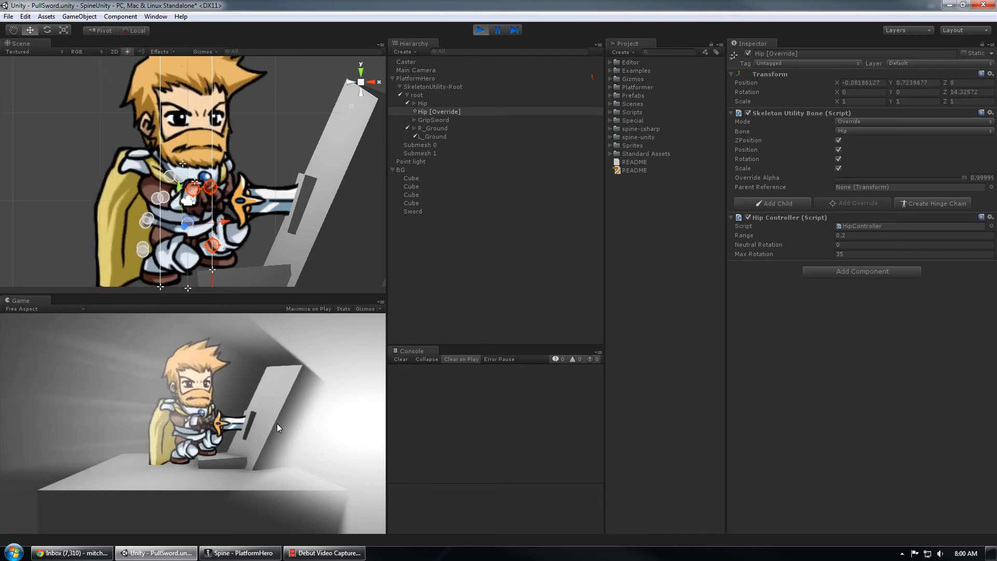
pyautogui.press('Left')
pyautogui.press('Left')
pyautogui.press('Left')
pyautogui.press('Left')
pyautogui.press('Left')
pyautogui.press('Left')
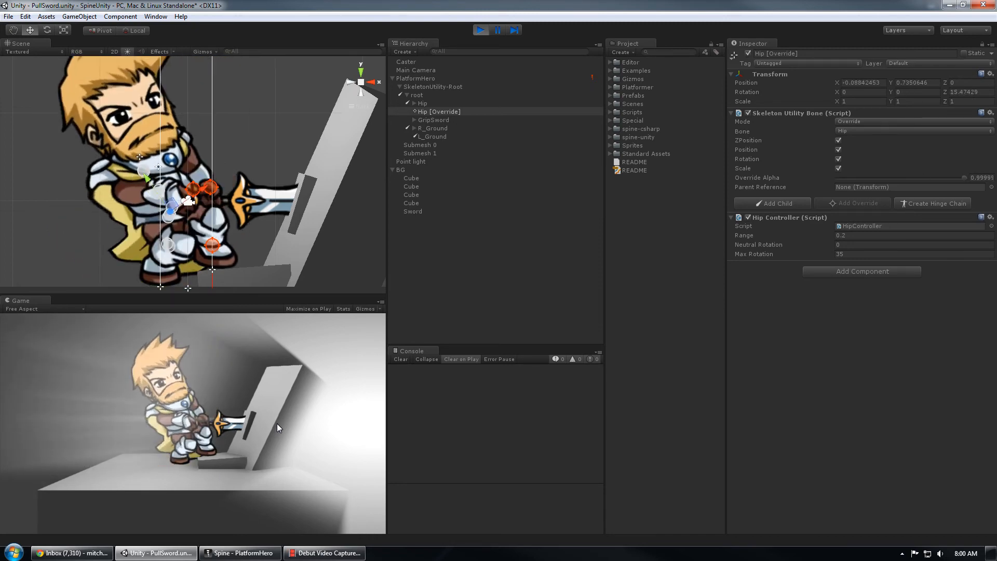
pyautogui.press('Left')
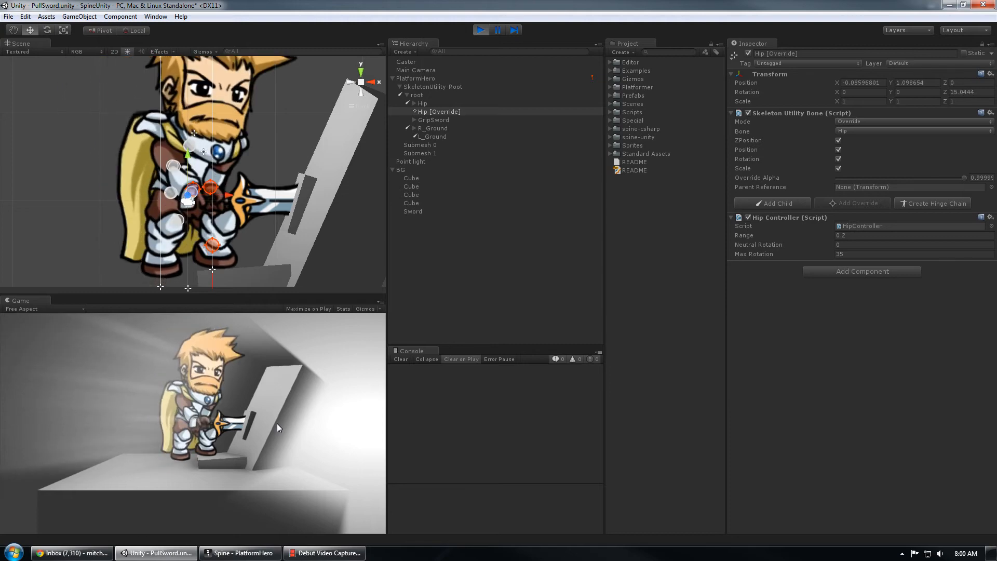
pyautogui.press('Down')
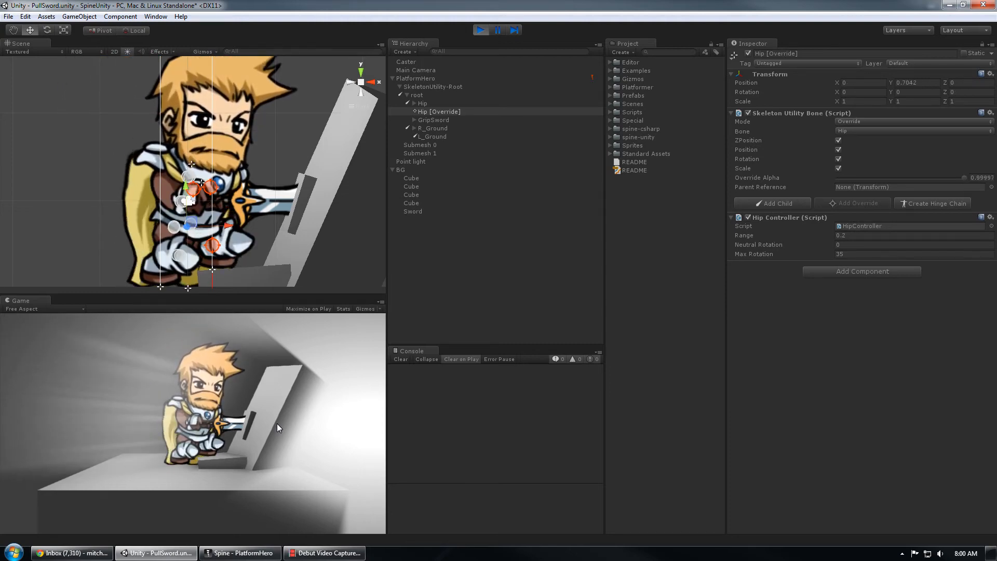
pyautogui.press('Left')
pyautogui.press('Down')
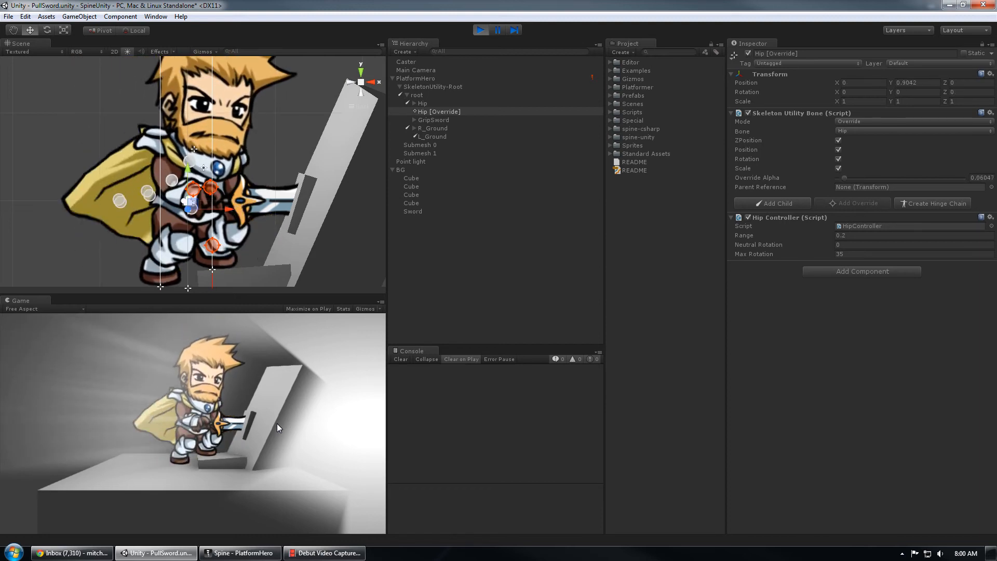
# - Shift the BG group to about X 0.077, Y -0.032 and rotate it about 1.88° around Z while the game runs
pyautogui.scroll(-2, 257, 172)
pyautogui.scroll(1, 257, 172)
pyautogui.scroll(-1, 258, 172)
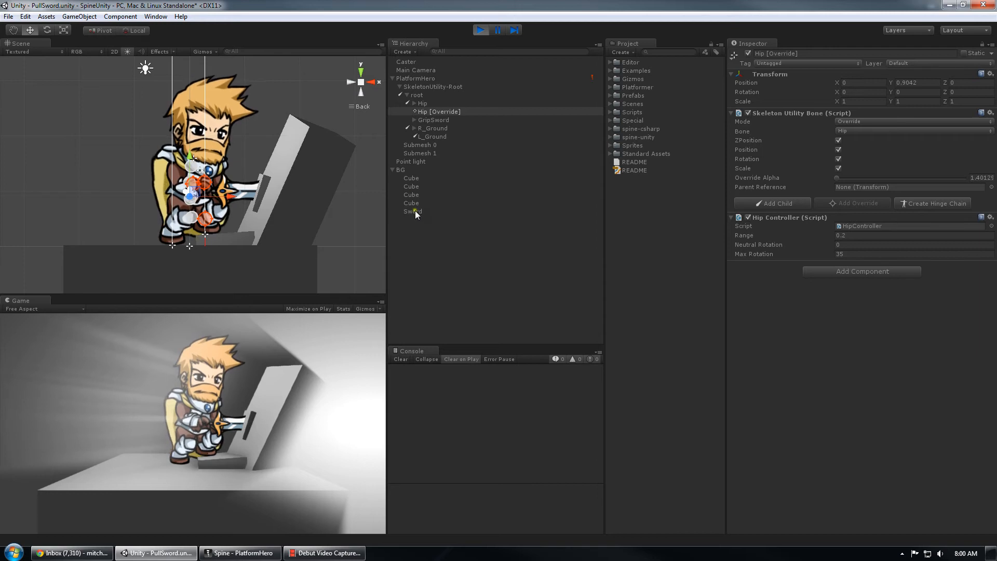
pyautogui.click(413, 169)
pyautogui.scroll(-4, 254, 189)
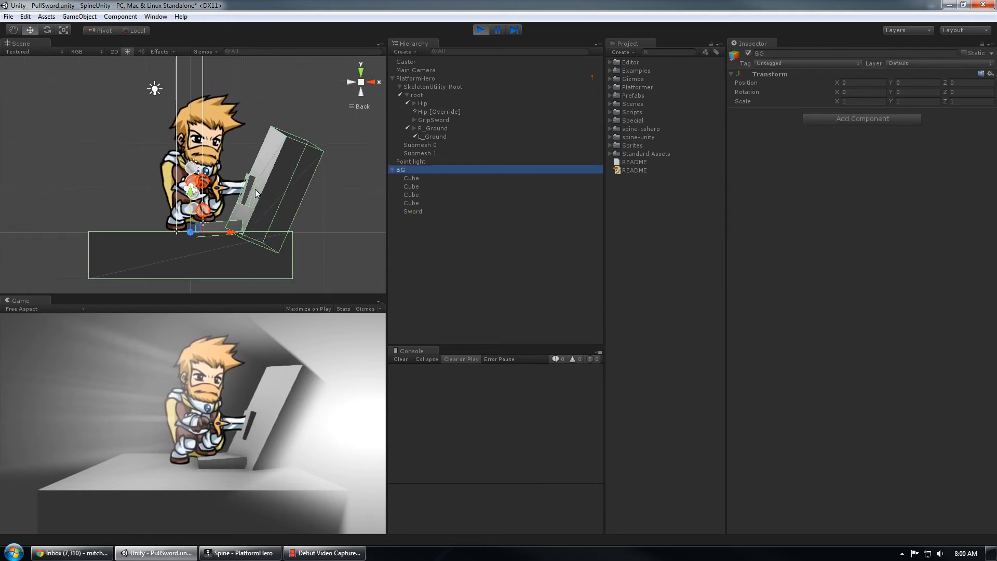
pyautogui.moveTo(263, 211); pyautogui.dragTo(268, 180, button='middle')
pyautogui.scroll(10, 268, 179)
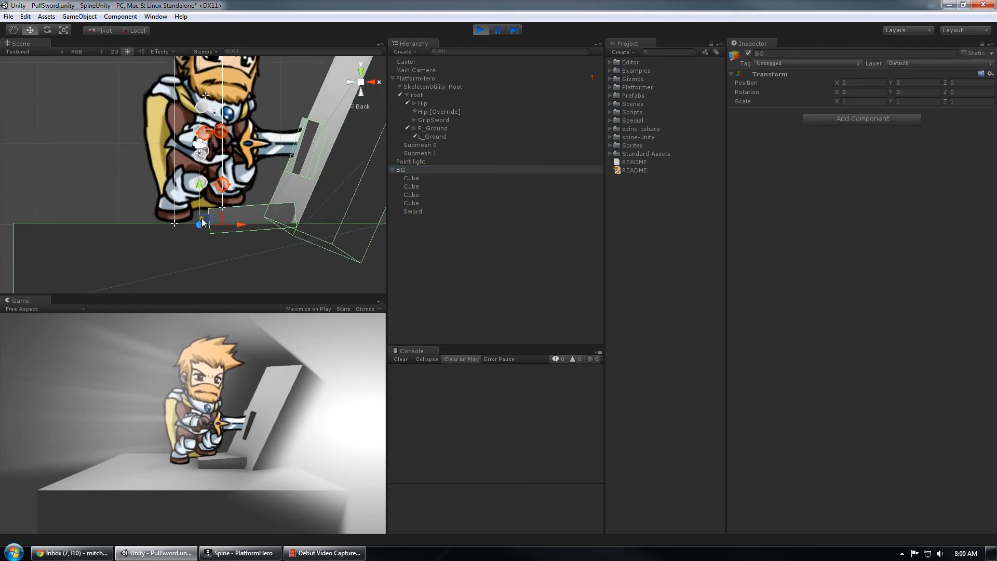
pyautogui.moveTo(207, 220); pyautogui.dragTo(230, 215)
pyautogui.press('e')
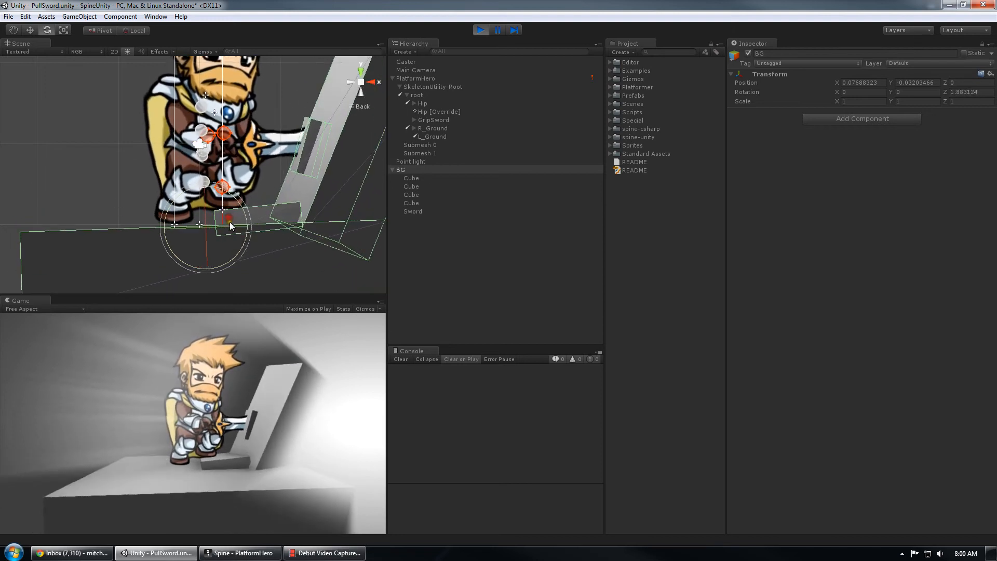
# - Inspect GripSword's External Parent settings, its L_Hand and R_Hand bones and the Sword sprite, then clear the selection and return focus to the game
pyautogui.click(425, 120)
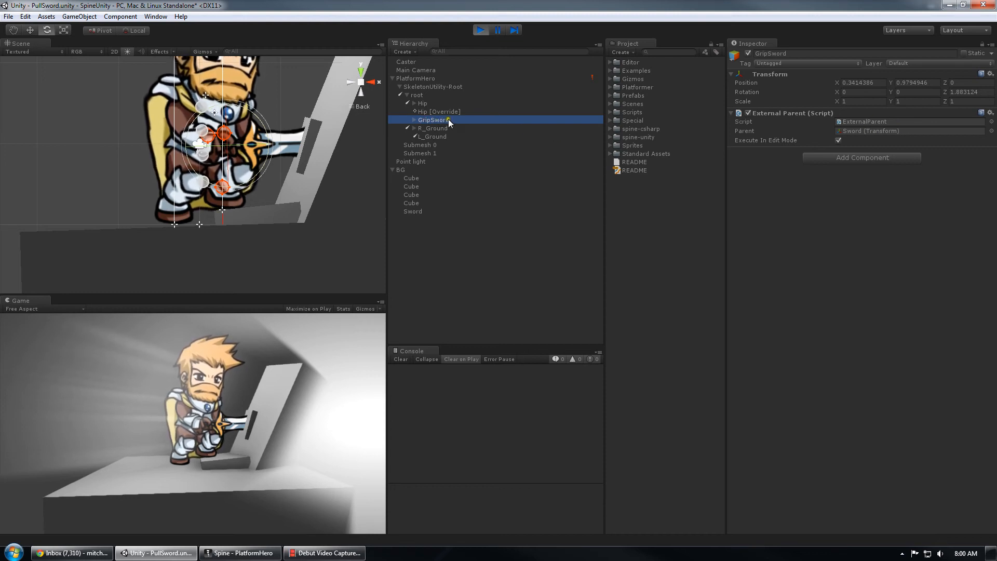
pyautogui.click(414, 120)
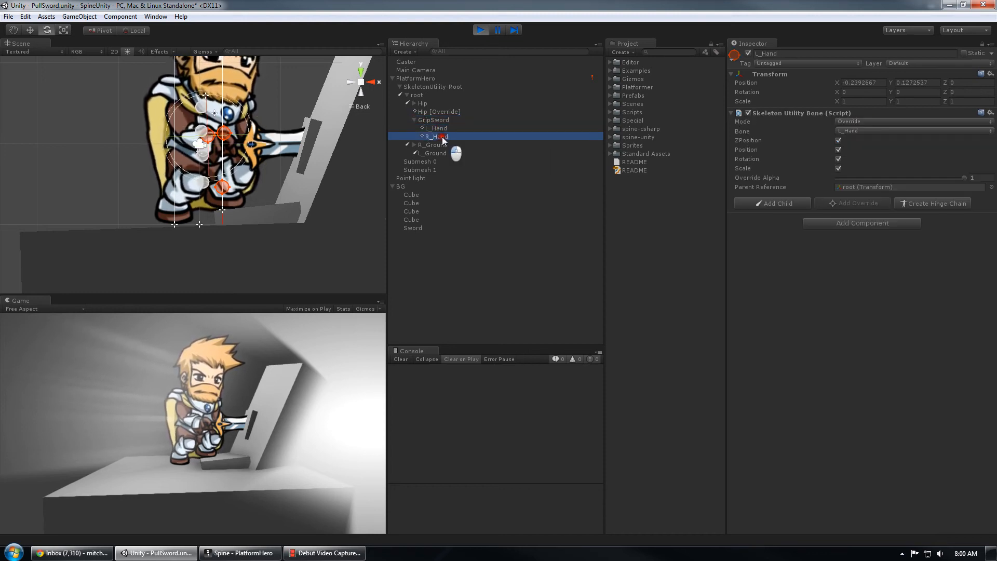
pyautogui.click(422, 228)
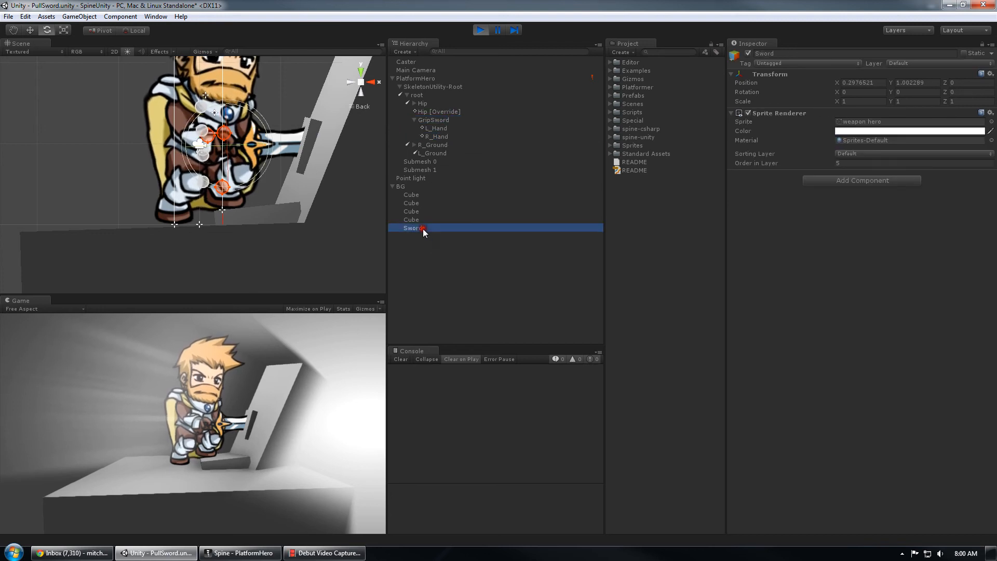
pyautogui.click(426, 264)
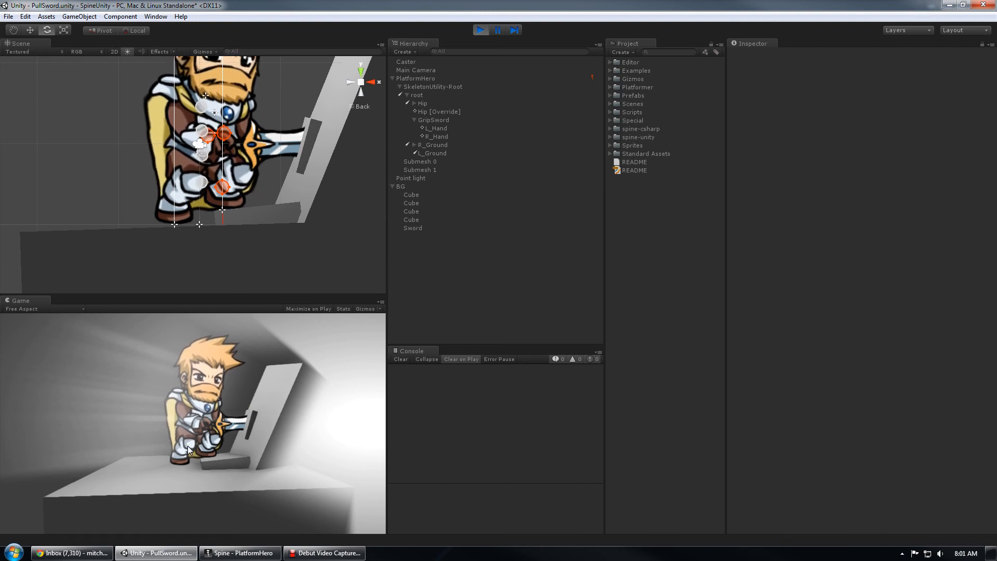
pyautogui.click(308, 411)
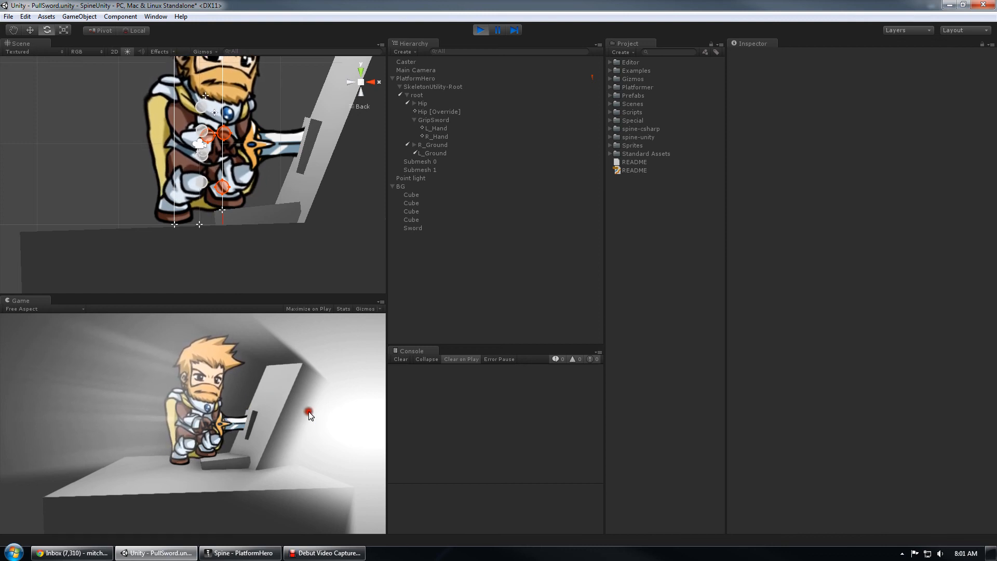